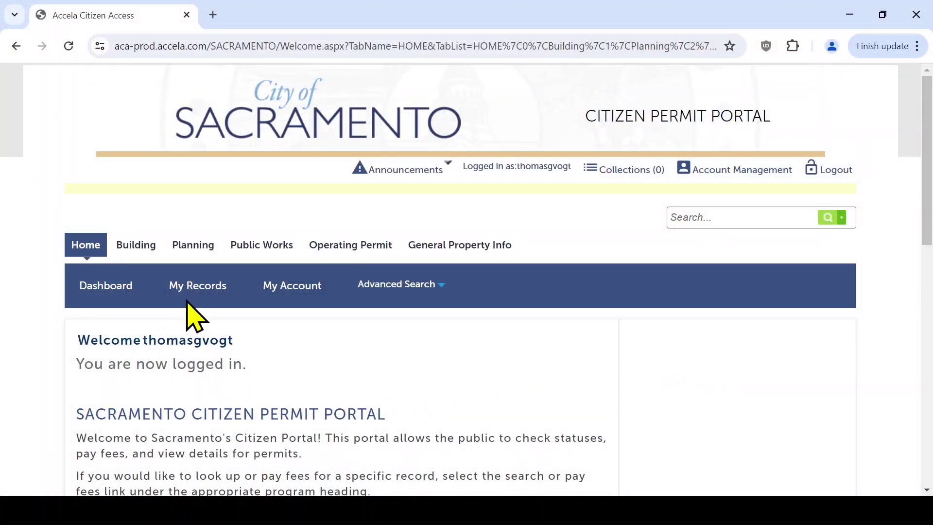
- Open the Planning tab to list the 9 existing planning applications
left_click(195, 262)
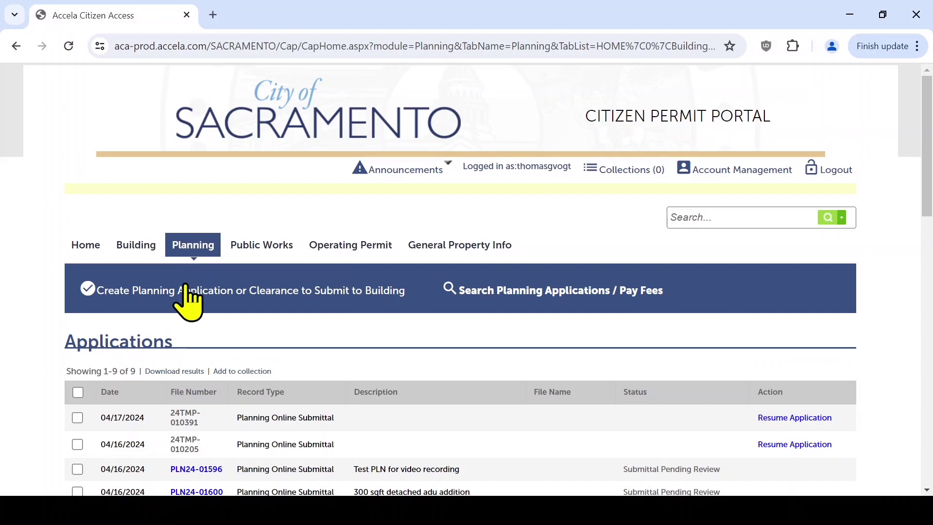
- Create a new planning application, accepting the general disclaimer to reach Site Information > Location
left_click(186, 290)
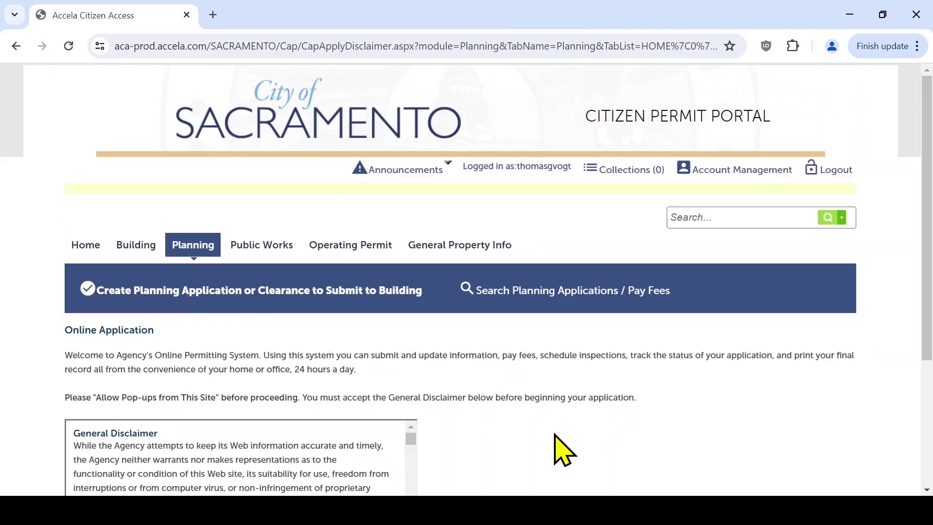
scroll(563, 450, "down", 3)
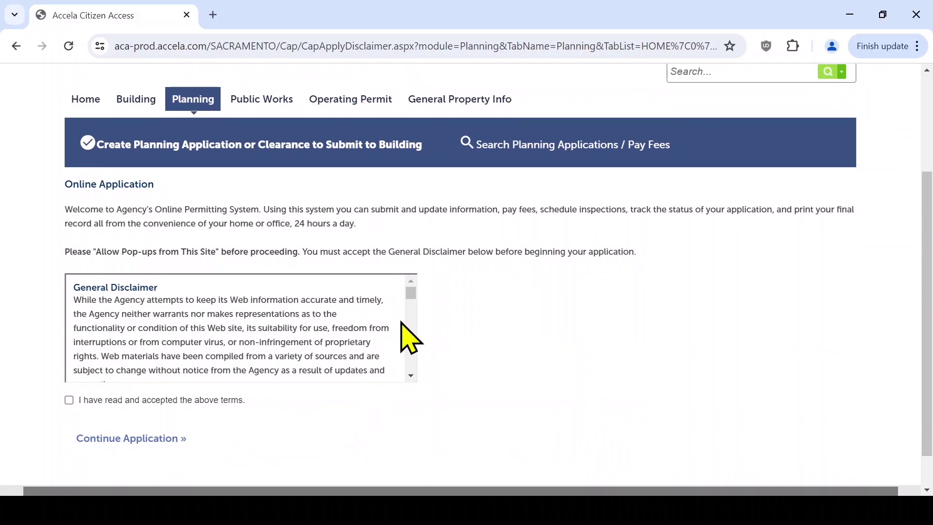
left_click_drag(411, 293, 410, 367)
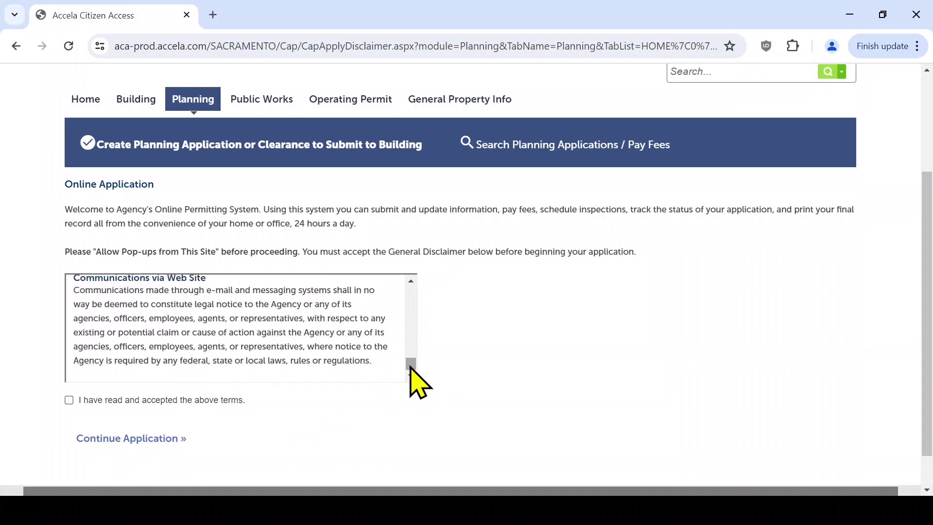
left_click(69, 400)
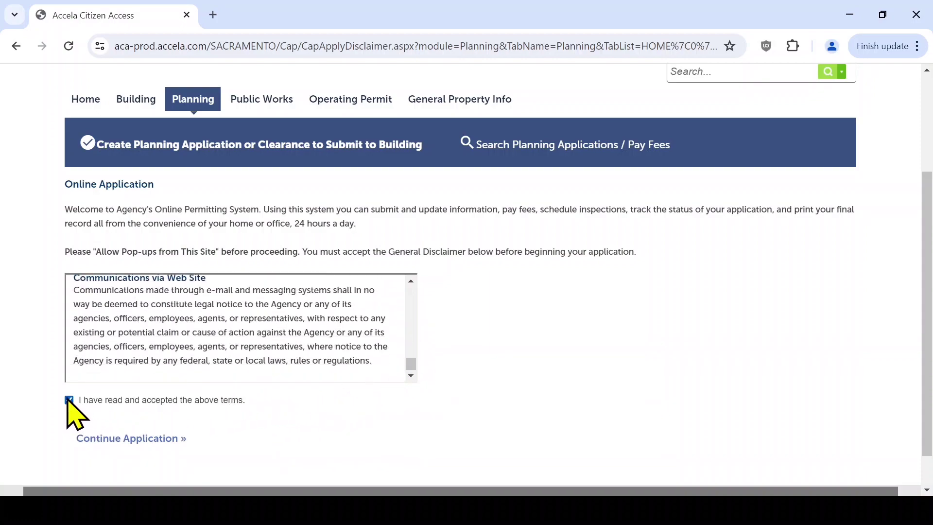
left_click(103, 440)
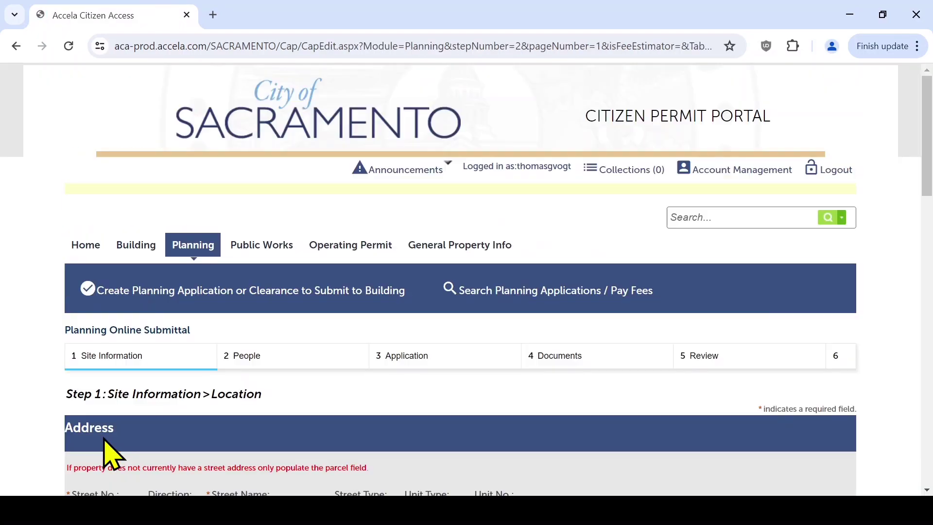
scroll(595, 362, "down", 5)
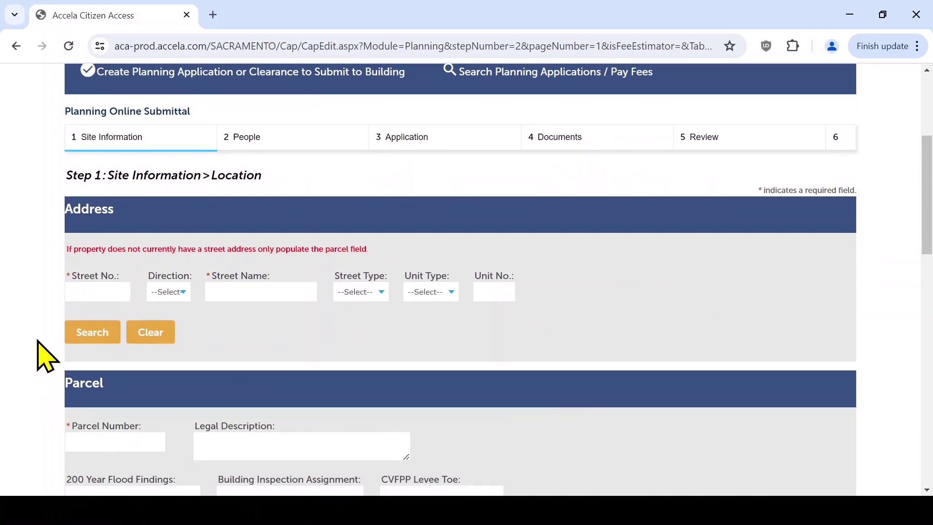
left_click(100, 290)
type("300")
key("BackSpace")
key("BackSpace")
key("BackSpace")
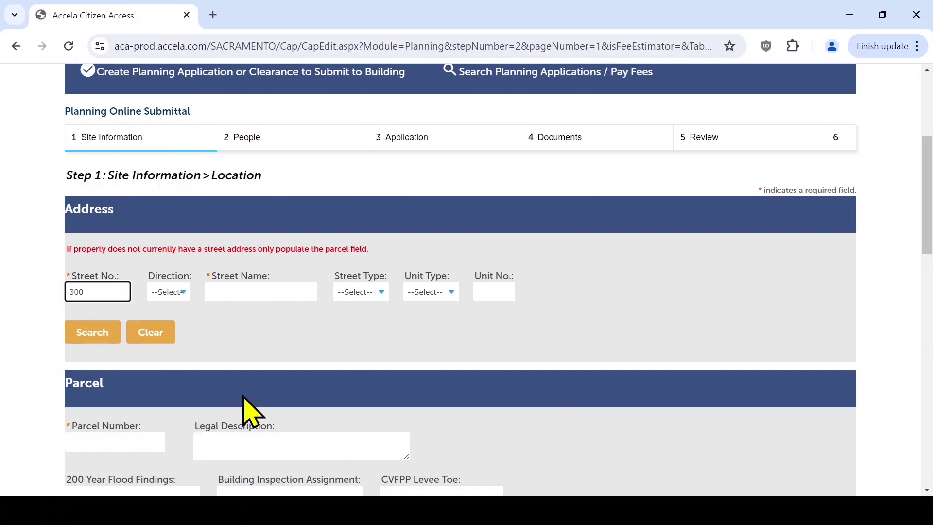
left_click(258, 290)
type("R")
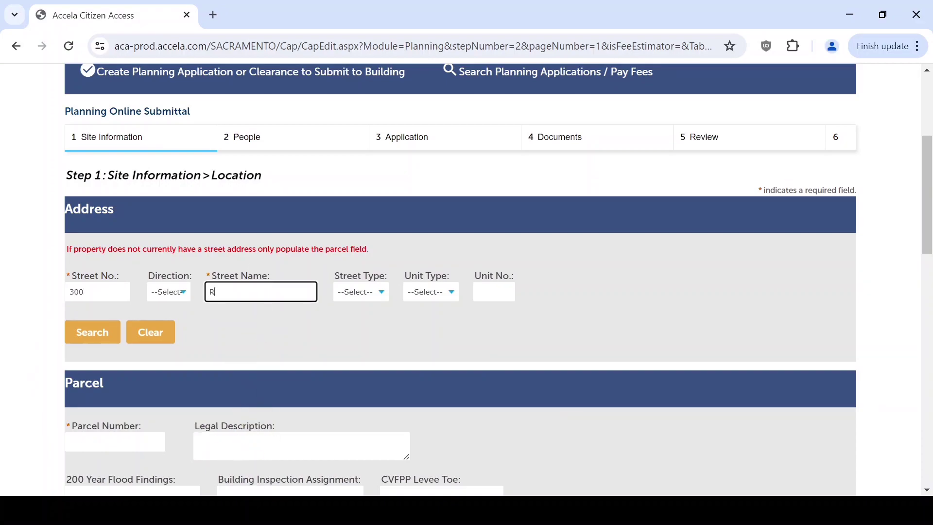
type("ICHARDS")
left_click(94, 335)
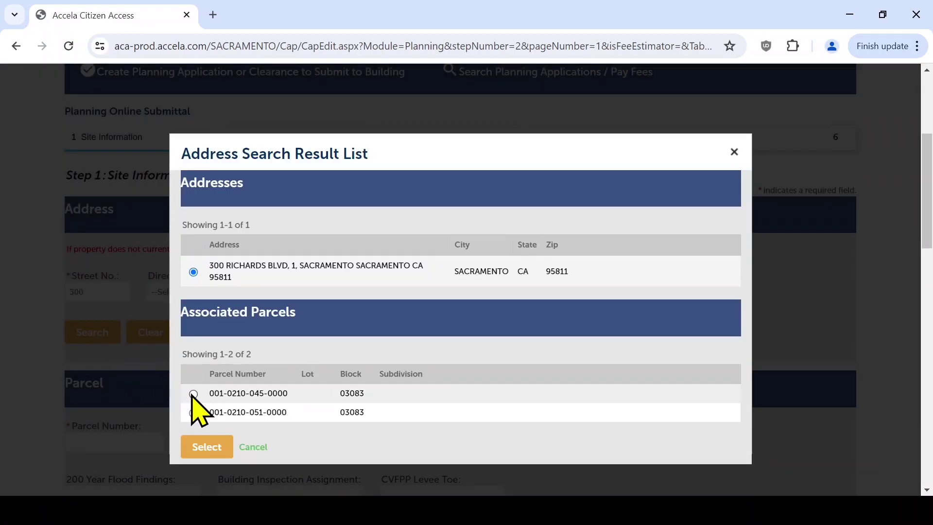
left_click(193, 393)
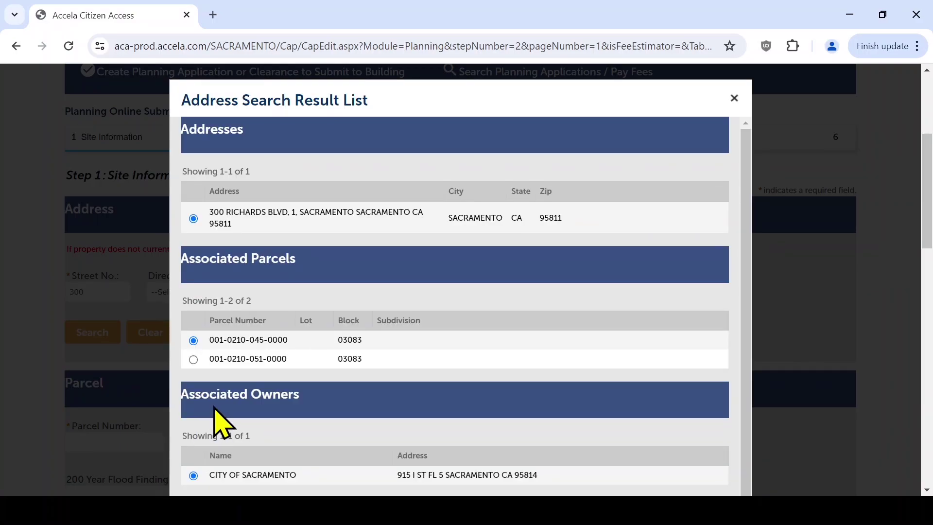
scroll(214, 413, "down", 1)
scroll(209, 469, "down", 2)
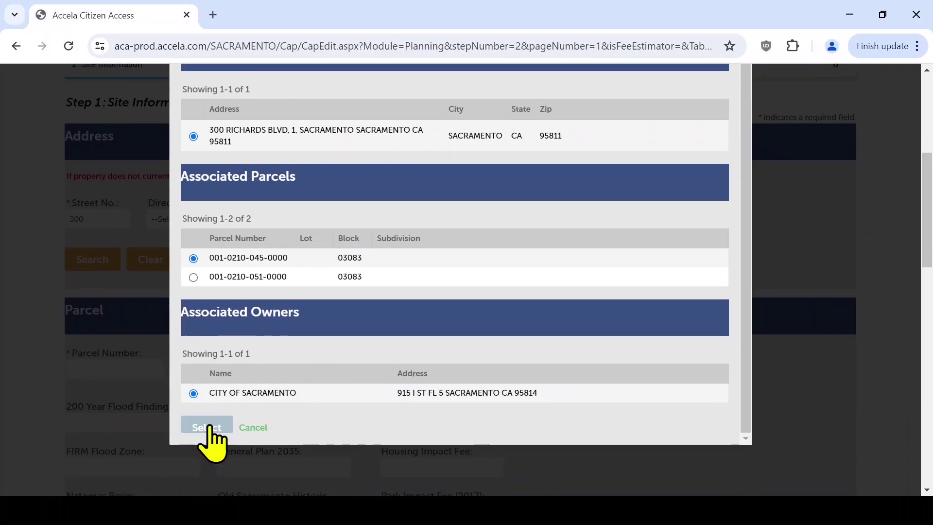
left_click(207, 425)
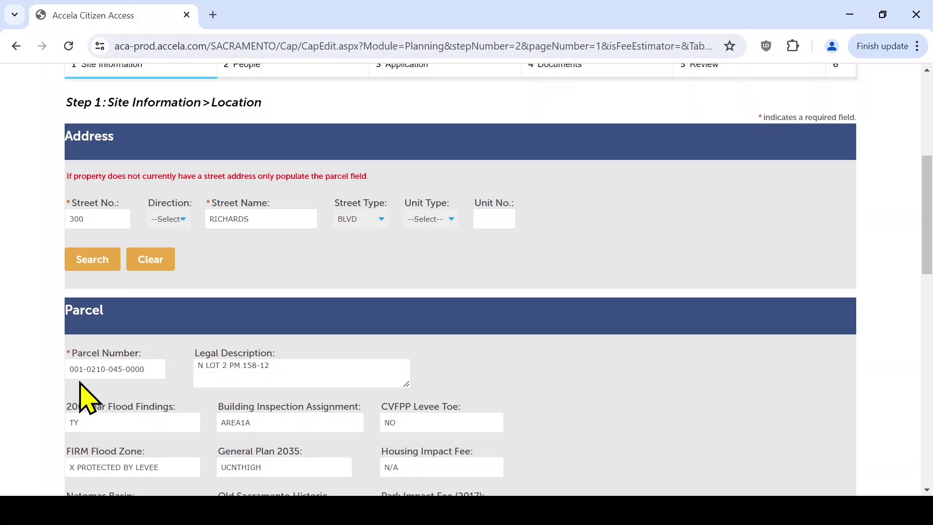
- Continue past the Parcel and Owner sections to Step 2: People > Contacts
scroll(83, 393, "down", 10)
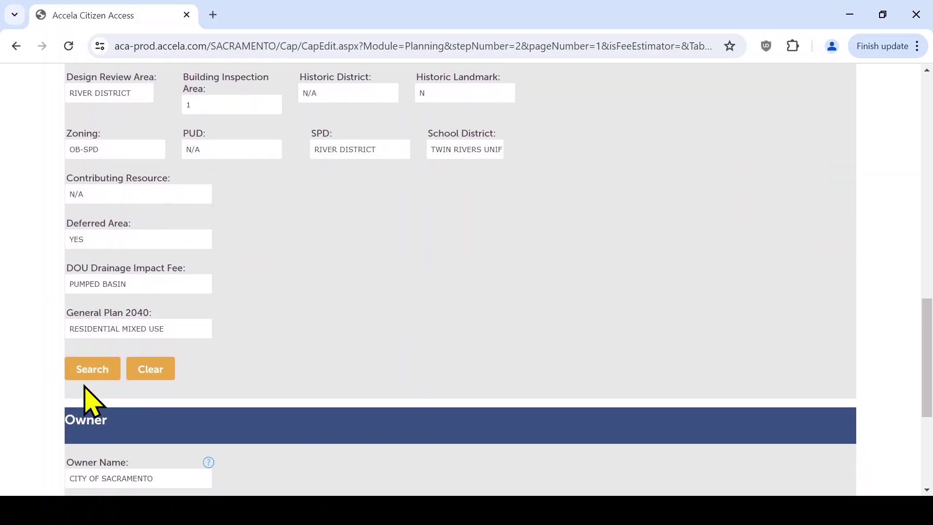
scroll(93, 401, "down", 5)
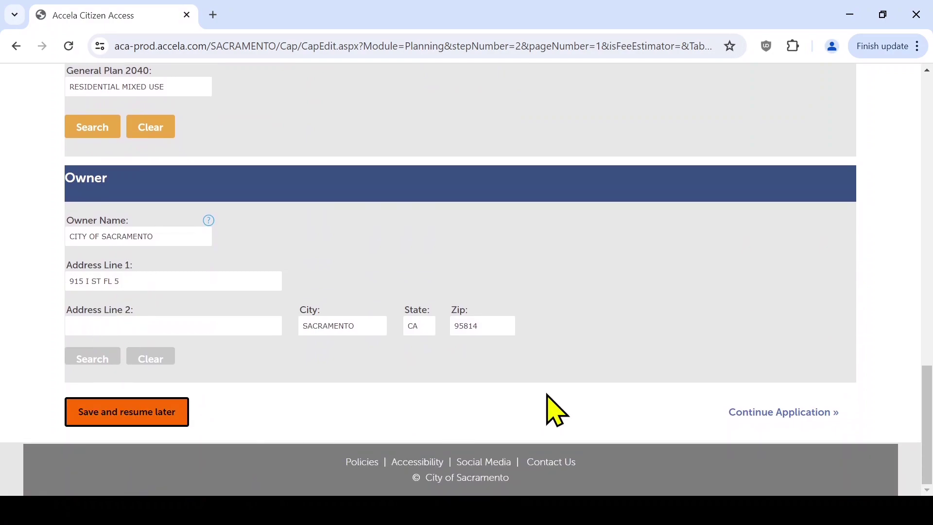
left_click(771, 412)
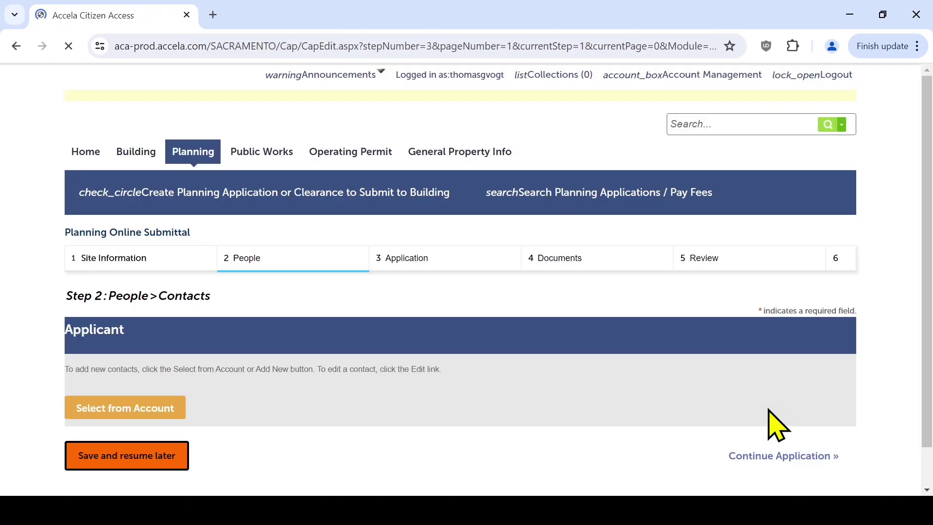
- Fill the Applicant from the account holder and continue to Step 3: Application > Details
scroll(778, 426, "down", 3)
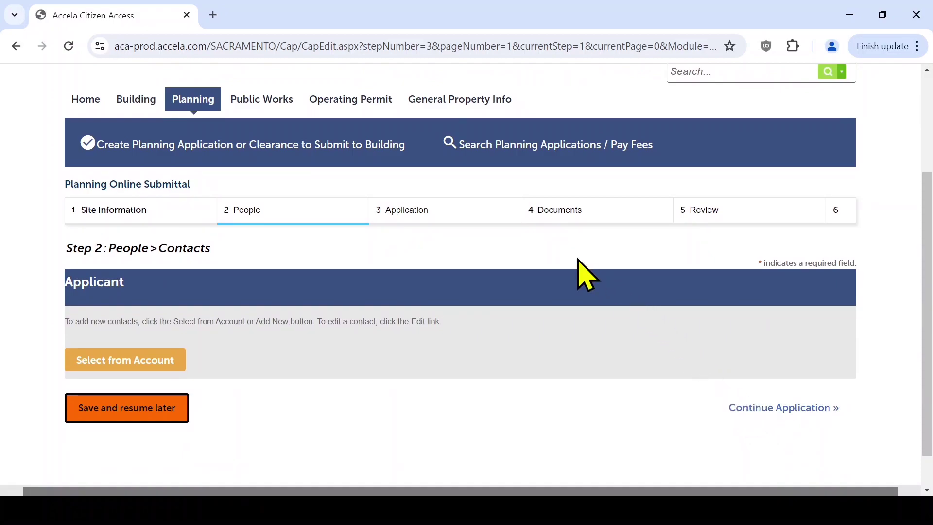
left_click(139, 361)
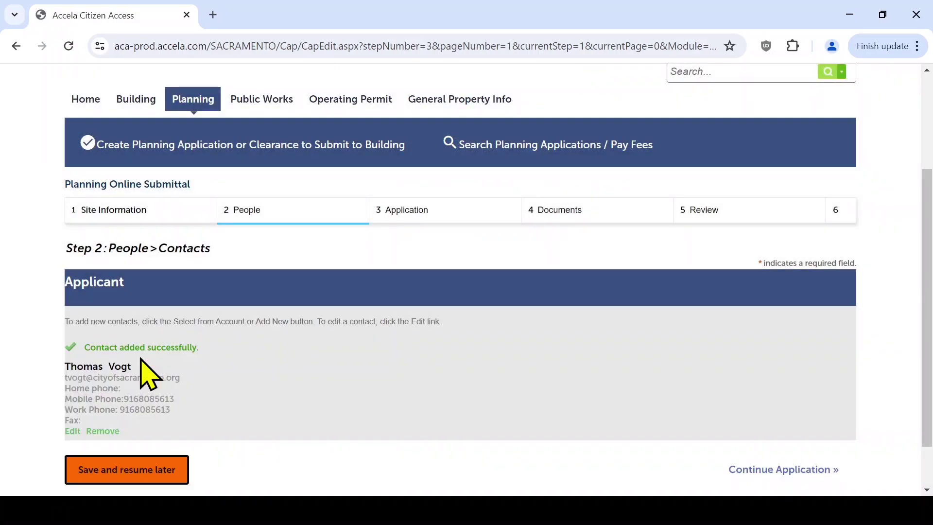
scroll(775, 335, "up", 1)
scroll(775, 334, "up", 2)
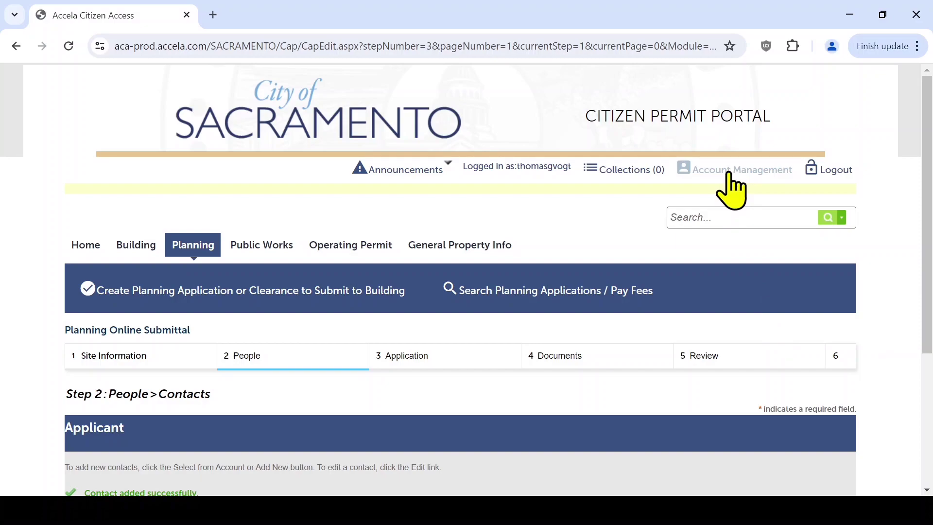
scroll(731, 190, "down", 4)
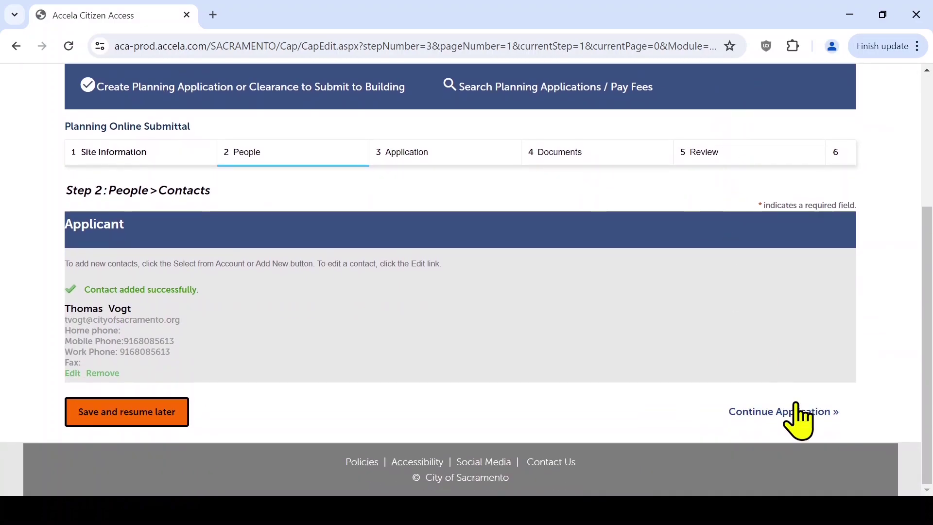
left_click(803, 411)
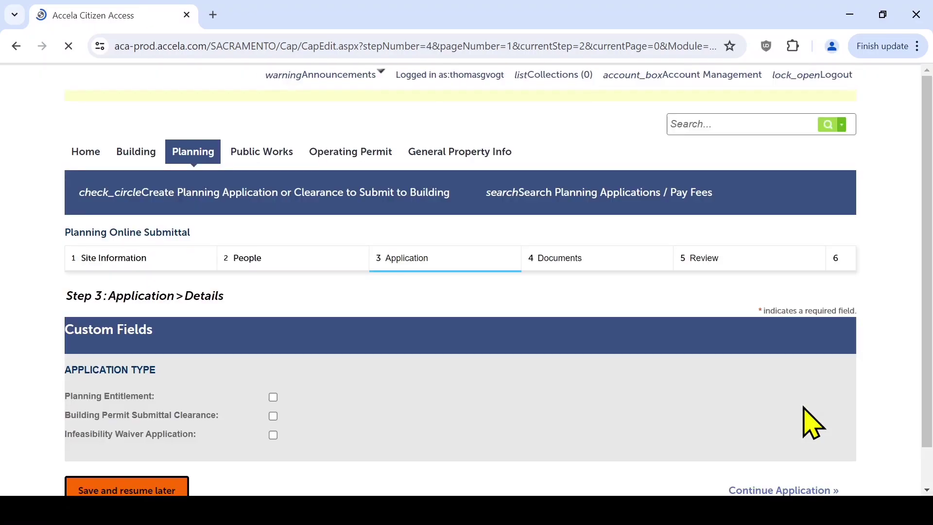
- Tick Planning Entitlement under Application Type and continue the application
scroll(811, 423, "down", 3)
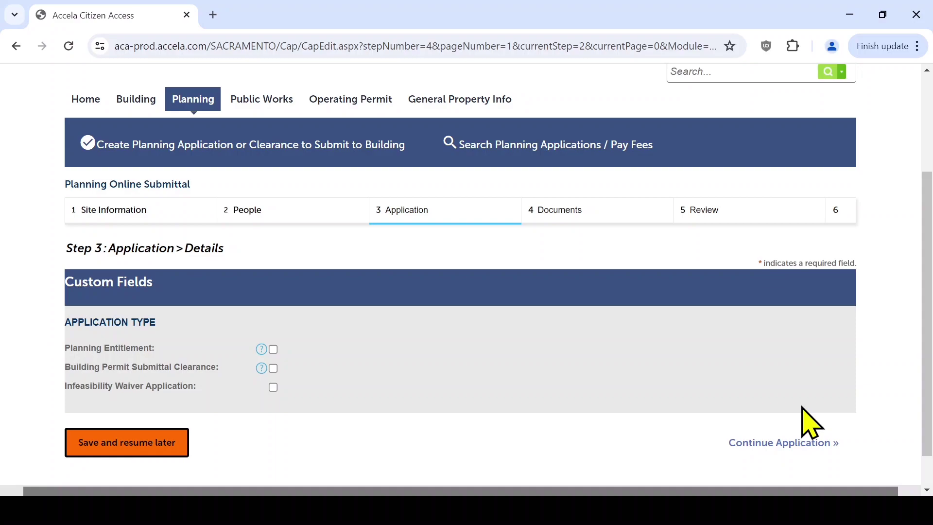
left_click(273, 350)
left_click(752, 438)
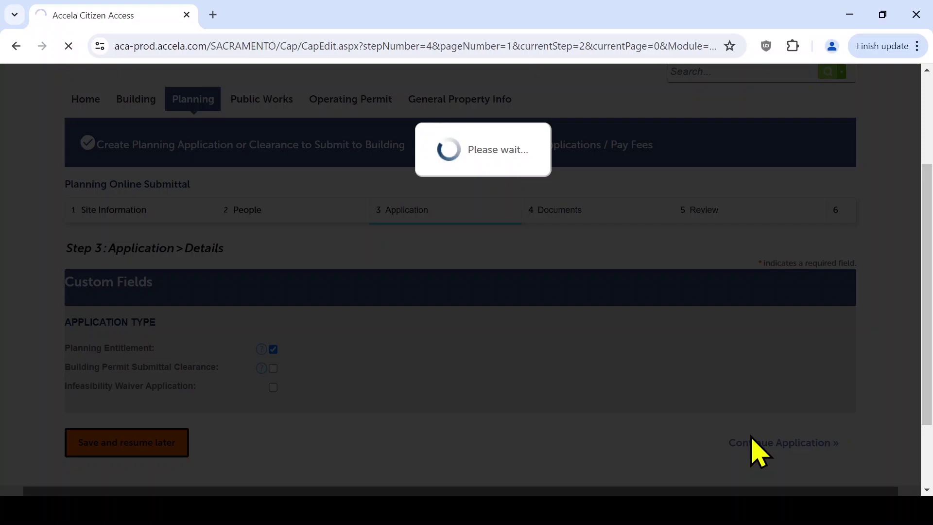
- Enter job value 1000 and scope 'Type your scope of work here', then continue to Documents
scroll(752, 450, "down", 4)
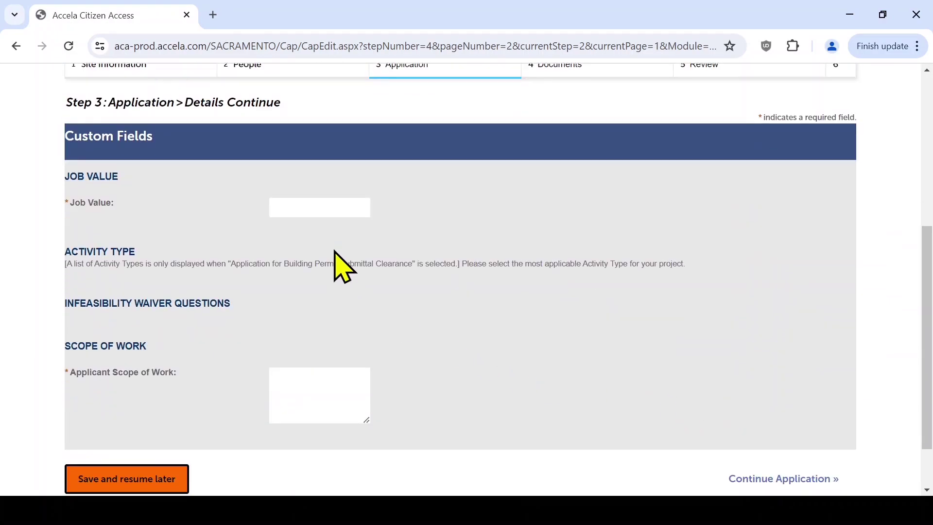
left_click(342, 208)
type("1000")
left_click(311, 377)
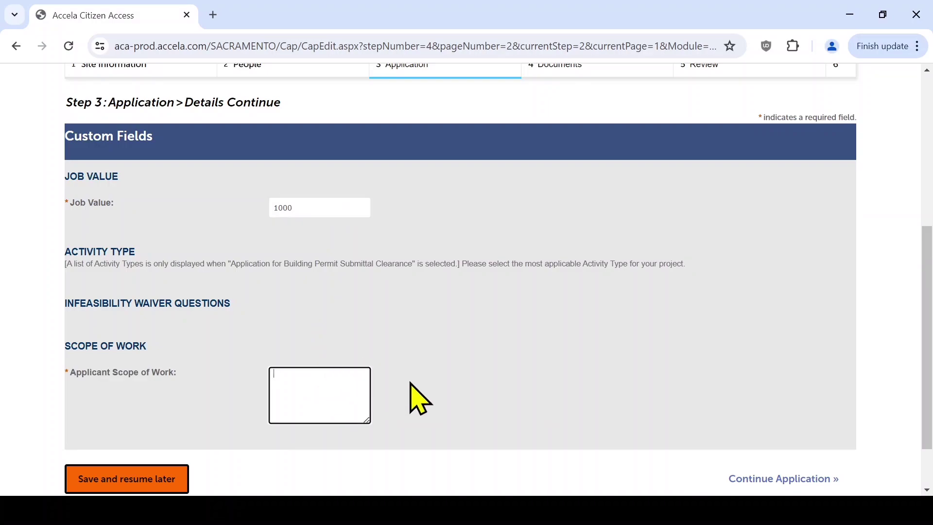
type("Type your scope of work here")
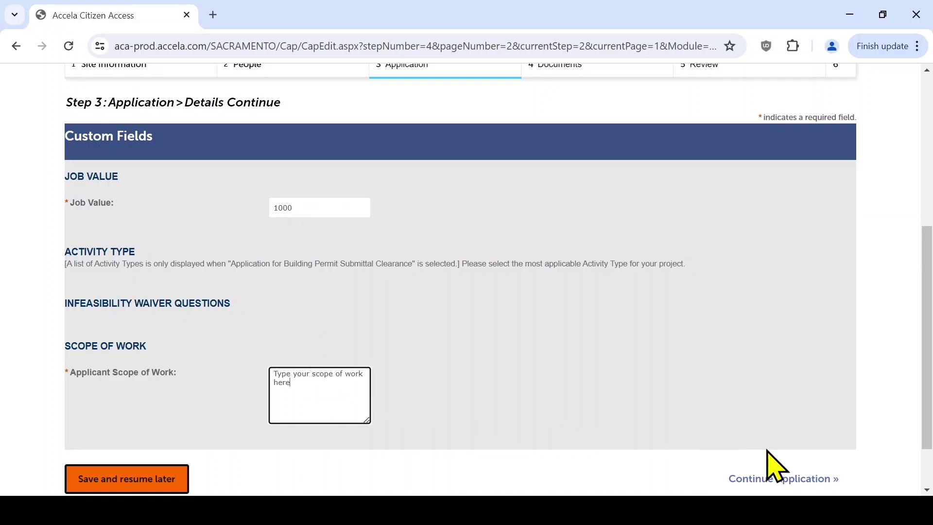
left_click(778, 481)
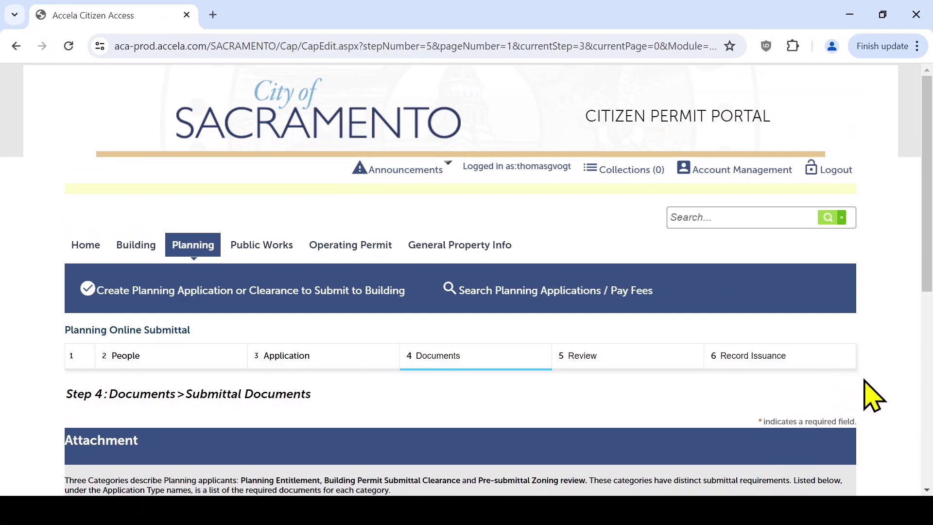
- Open the File Upload dialog from the Attachment table's Add button
scroll(866, 384, "down", 5)
scroll(865, 382, "down", 2)
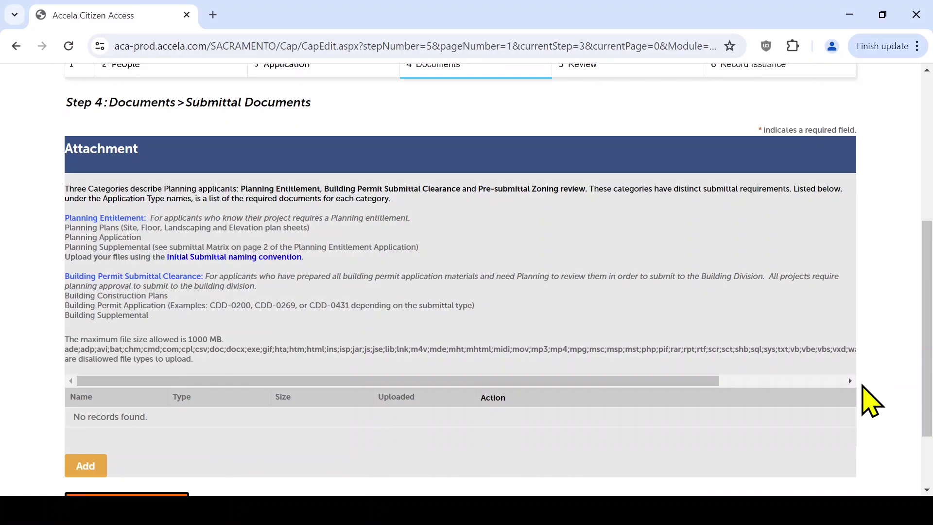
left_click(75, 467)
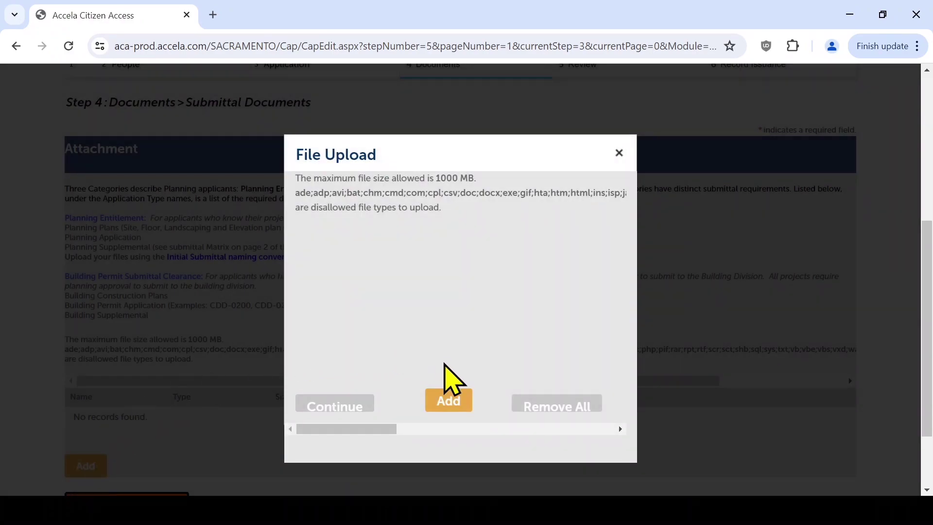
left_click(444, 393)
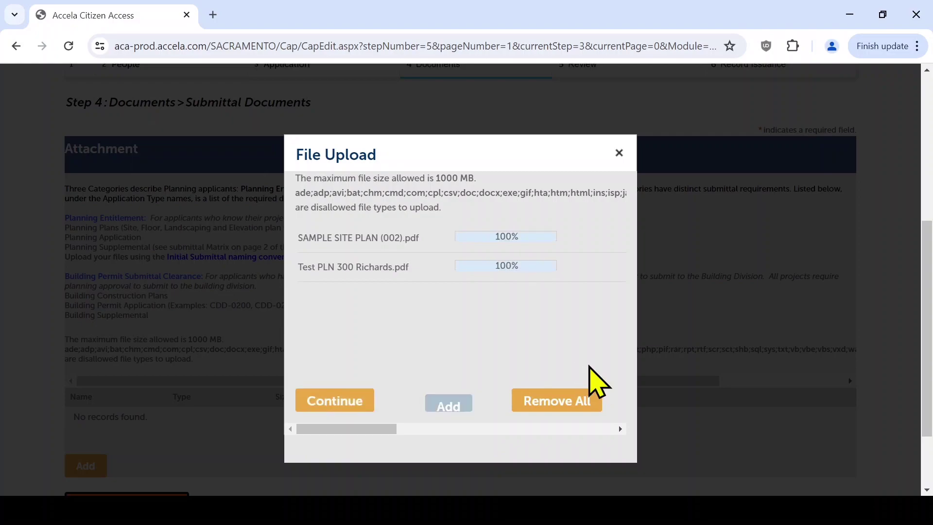
left_click(446, 401)
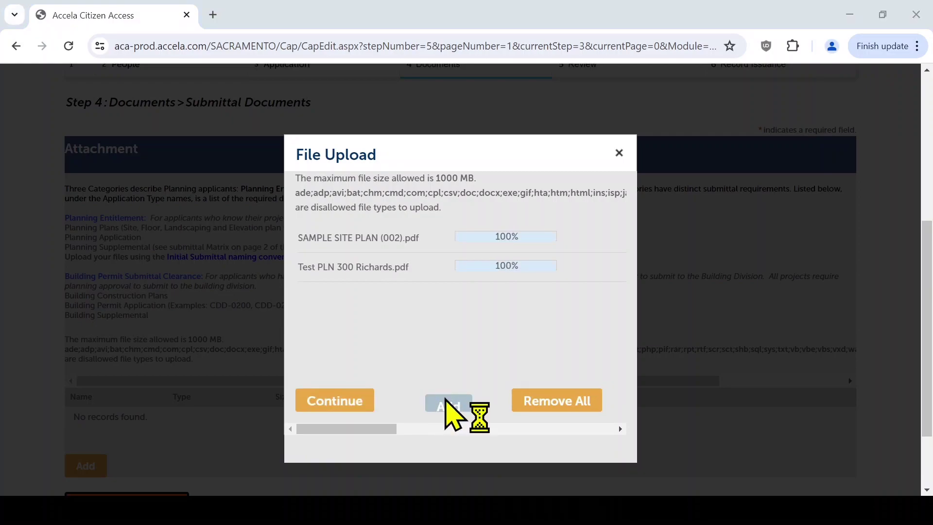
left_click(574, 369)
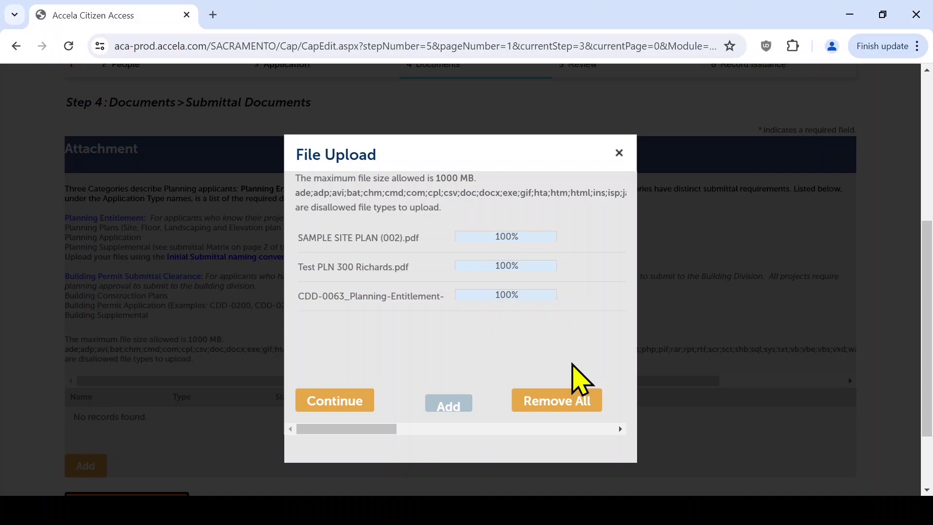
left_click(345, 404)
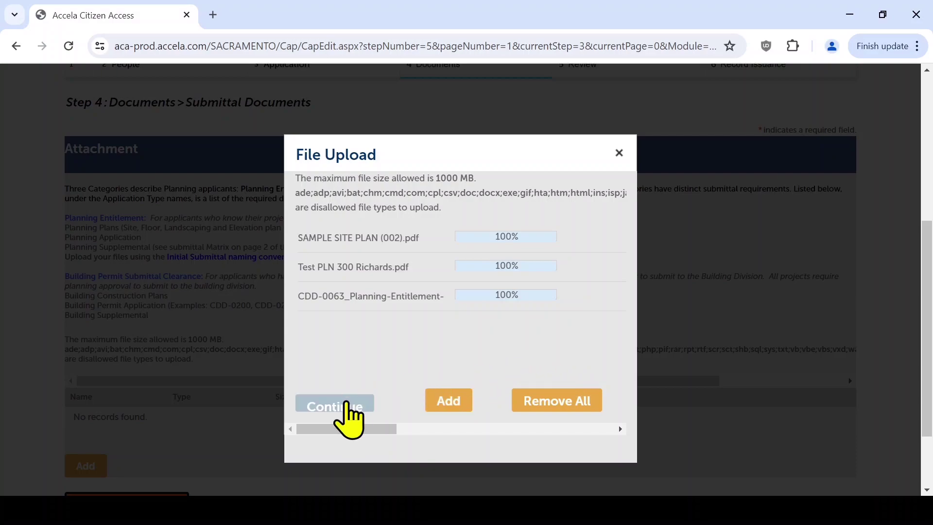
- Give the site plan type Planning Plans and description 'Plans'
scroll(346, 401, "down", 1)
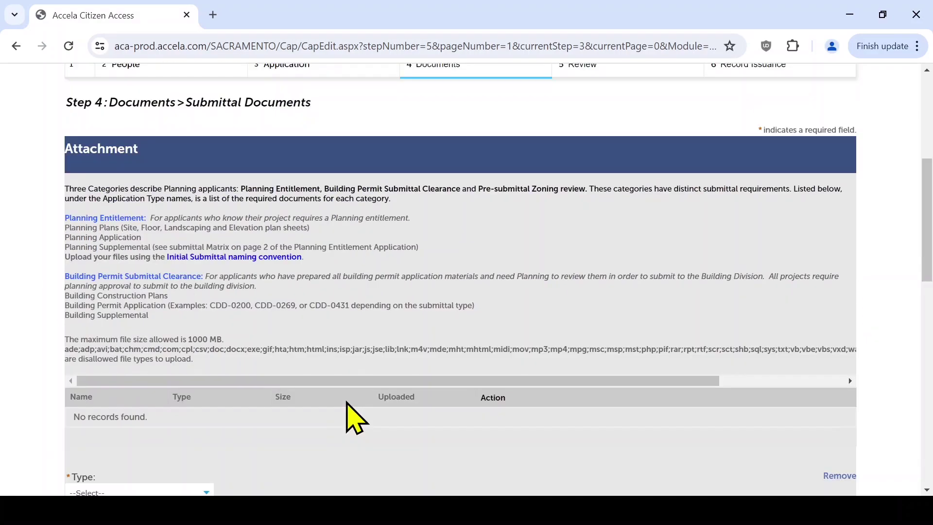
scroll(355, 417, "down", 3)
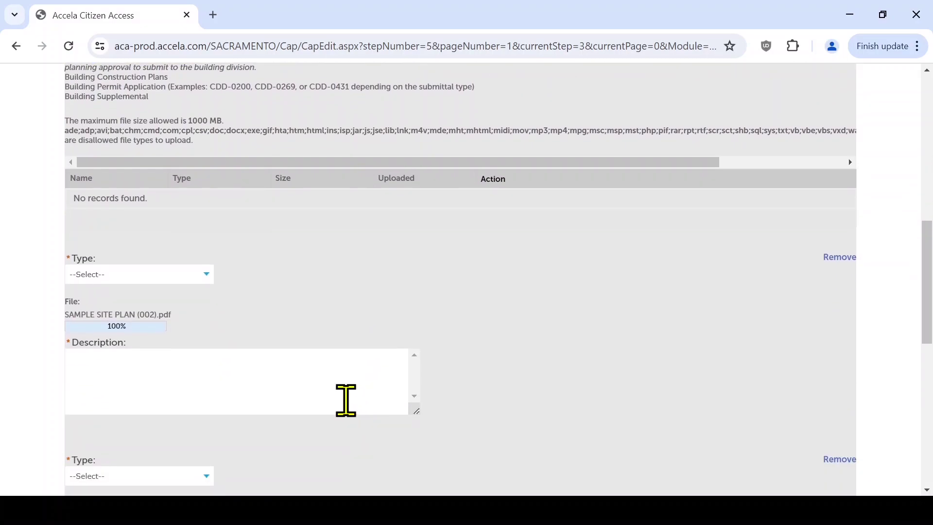
left_click(199, 275)
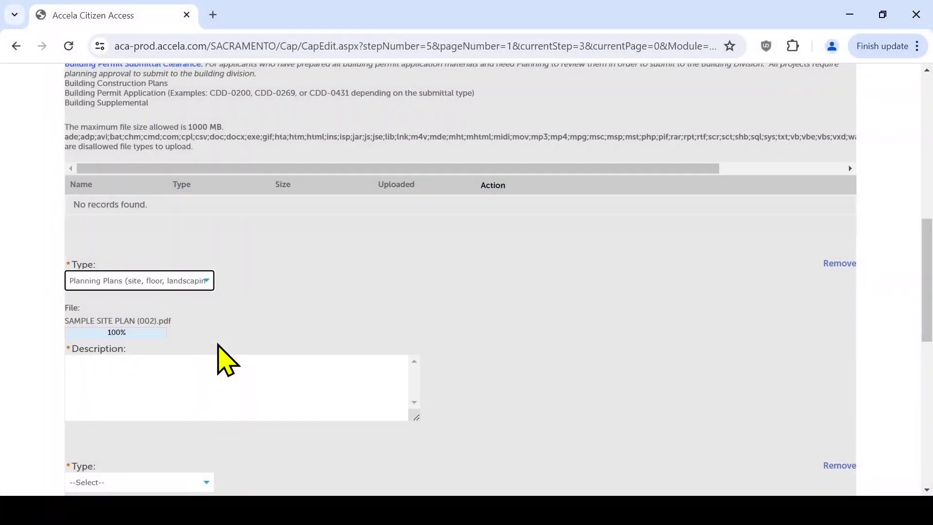
left_click(219, 366)
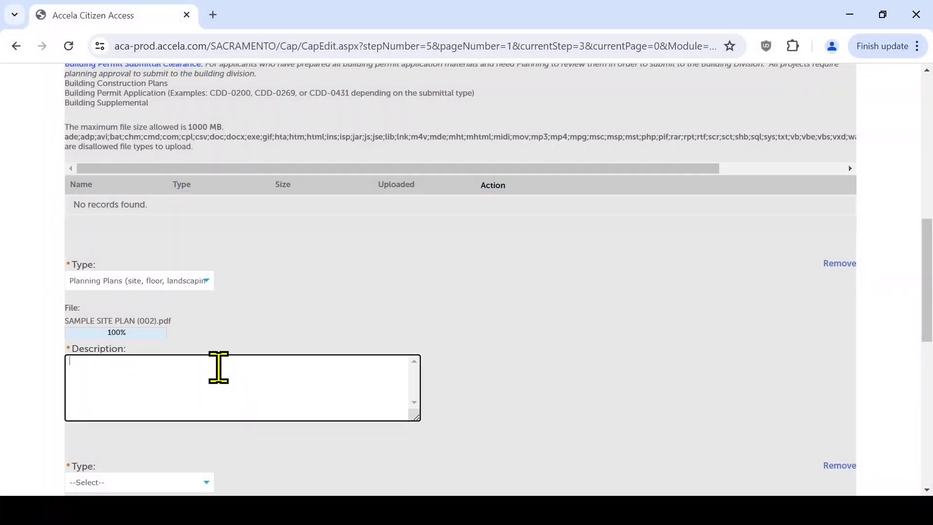
type("Plans")
scroll(217, 357, "down", 6)
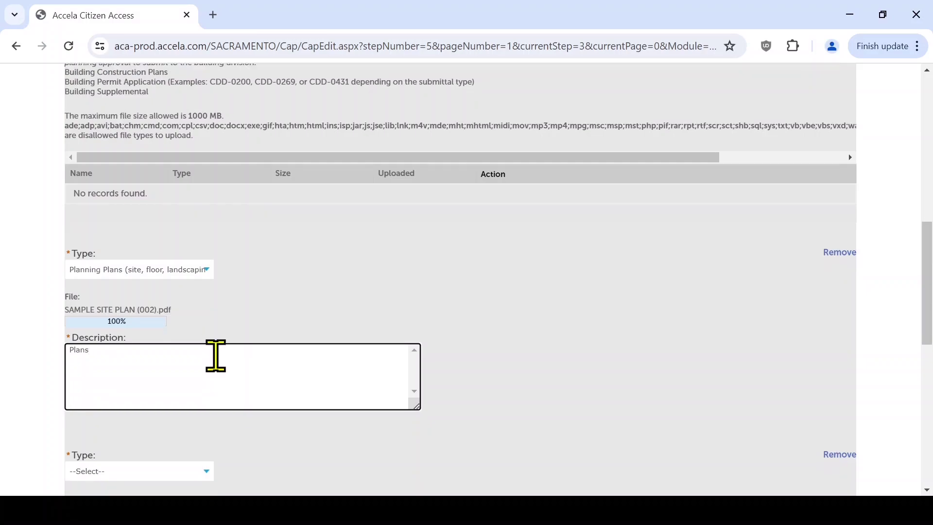
left_click(156, 191)
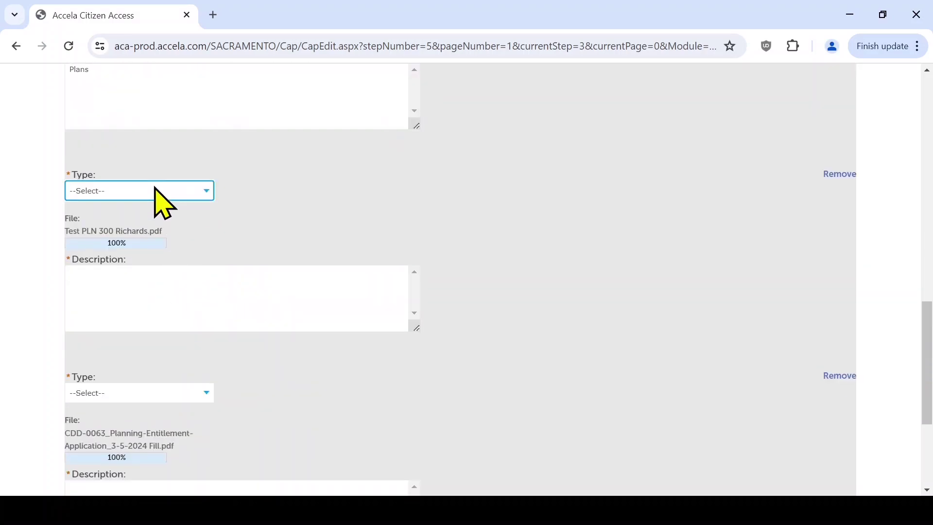
left_click(151, 271)
left_click(159, 300)
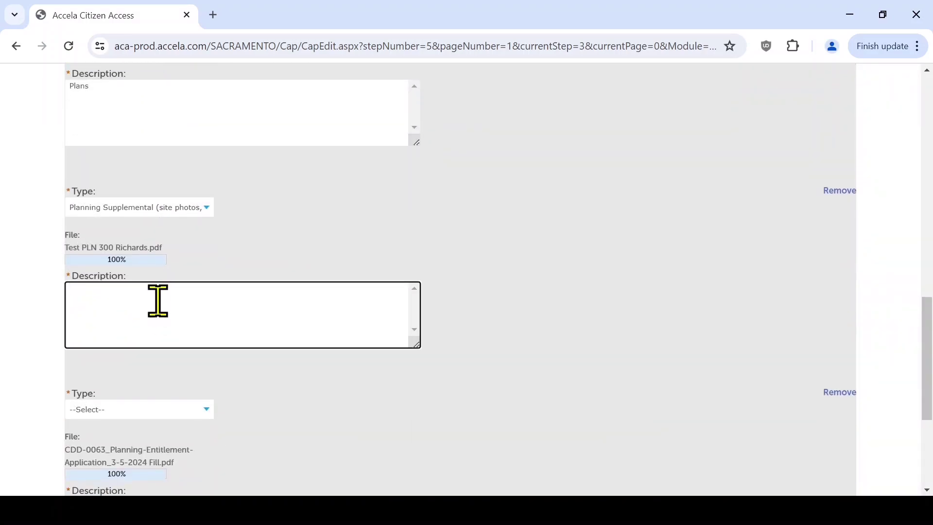
type("Supplemental documents")
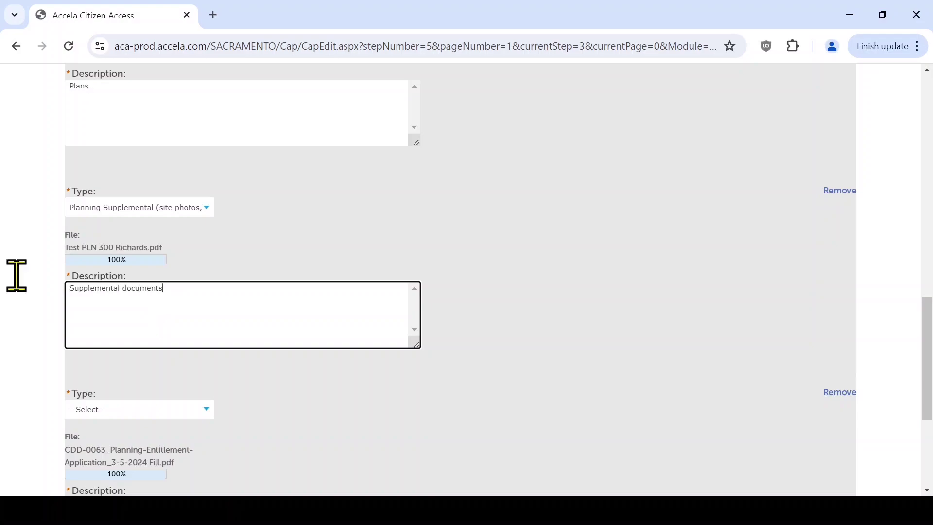
- Set the CDD-0063 file to Planning Application, described 'Planning Application', and save the attachments
left_click(160, 407)
left_click(164, 372)
scroll(164, 366, "down", 1)
left_click(166, 330)
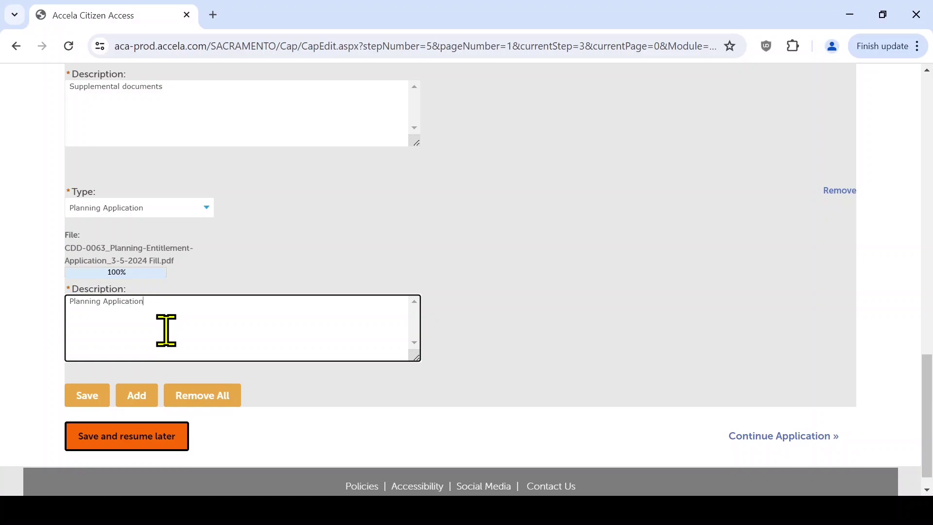
type("Planning Application")
left_click(91, 395)
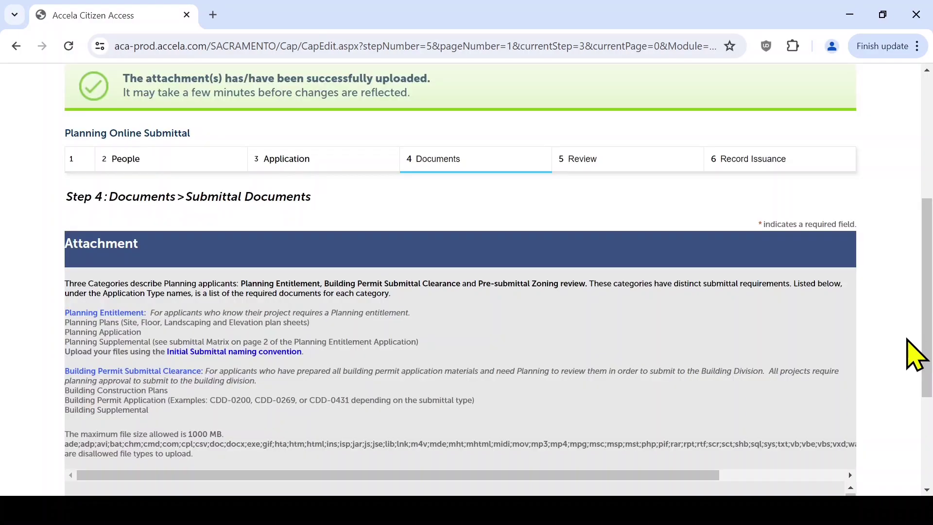
- Move to the Step 5 Review page, check the details and three PDF attachments, and submit
scroll(909, 357, "down", 4)
left_click(832, 413)
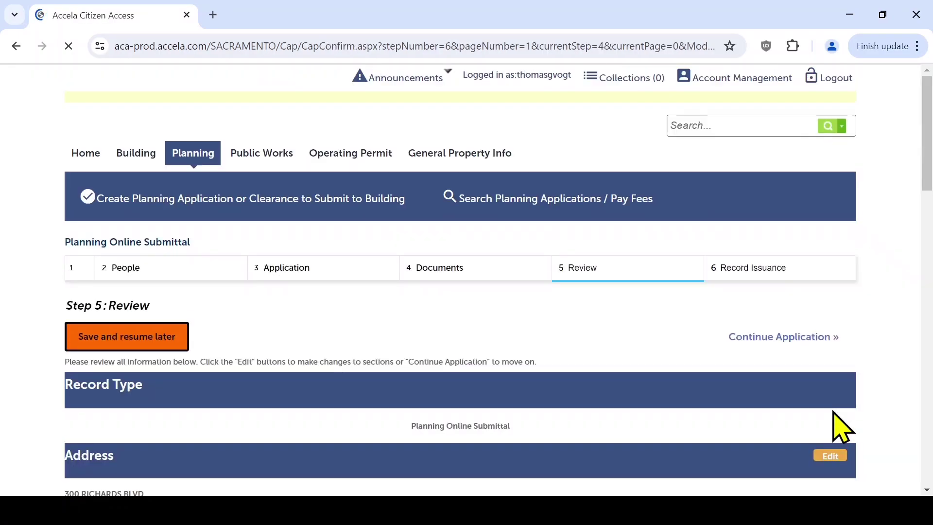
scroll(842, 428, "down", 6)
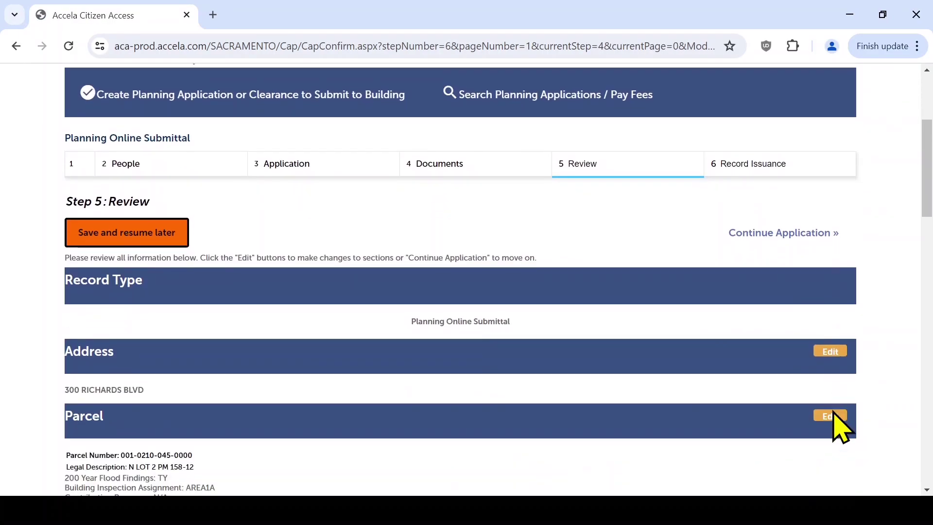
scroll(830, 418, "down", 12)
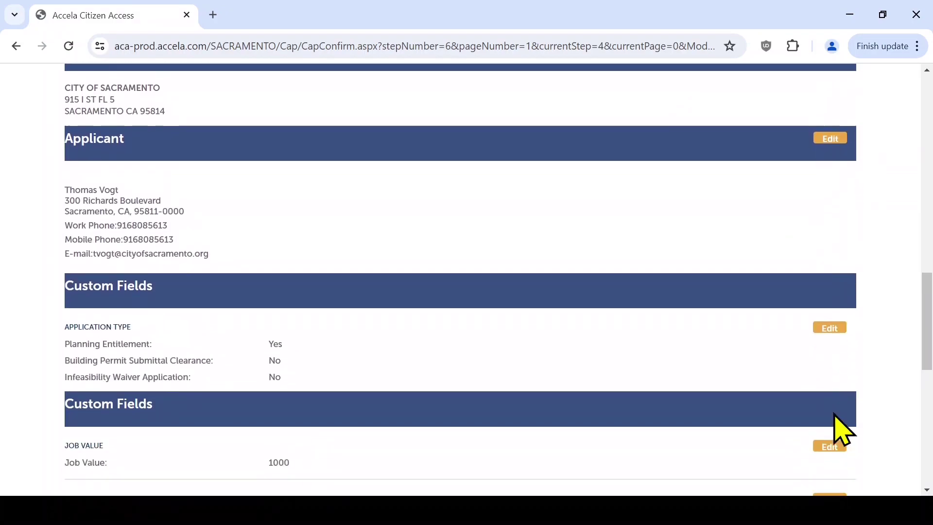
scroll(842, 428, "down", 10)
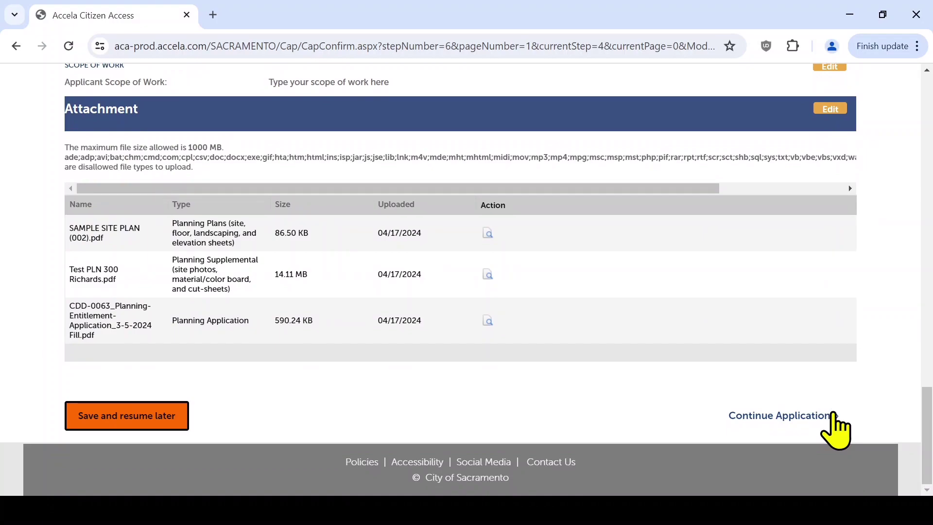
left_click(834, 418)
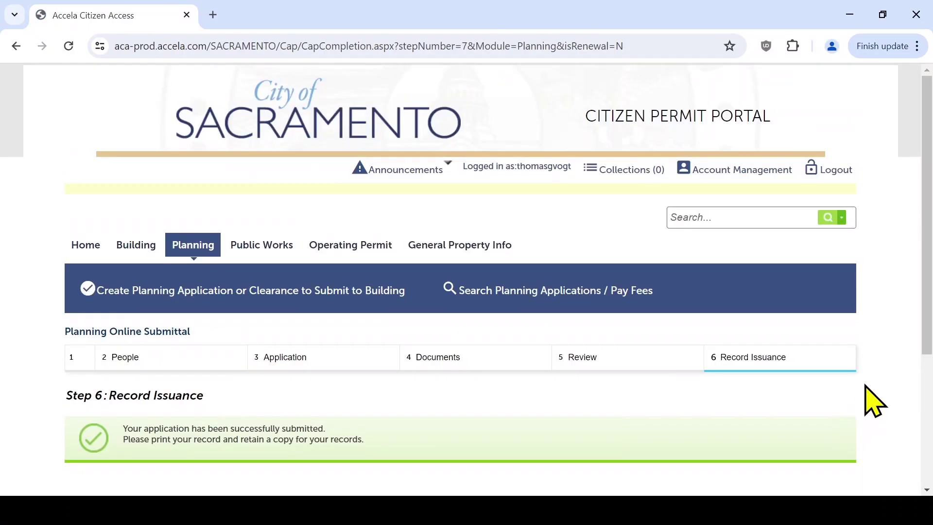
- Scroll down the Step 6 Record Issuance page to reveal the new planning record number
scroll(879, 393, "down", 3)
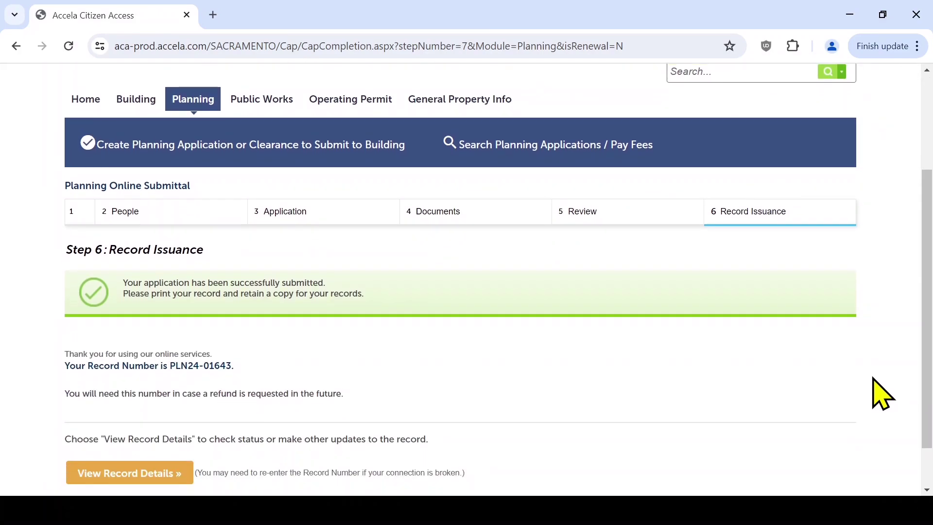